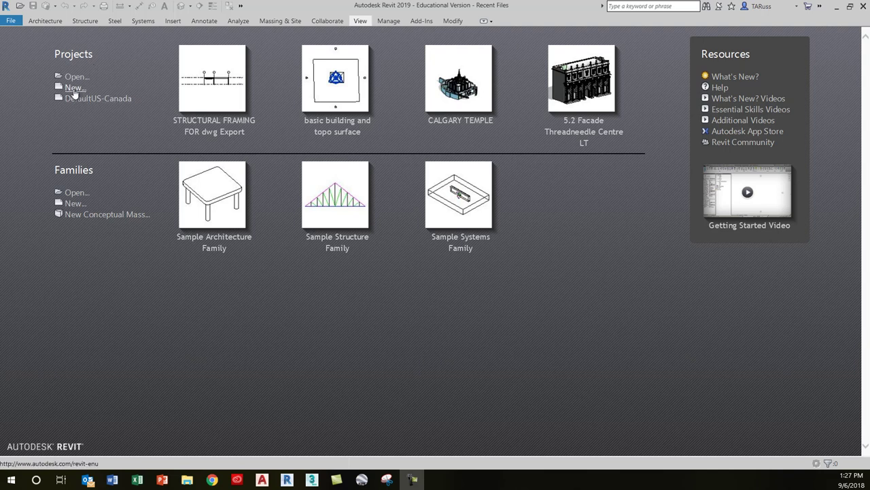
Check which templates the New Project dialog offers, then close it without creating a project.
left_click(75, 88)
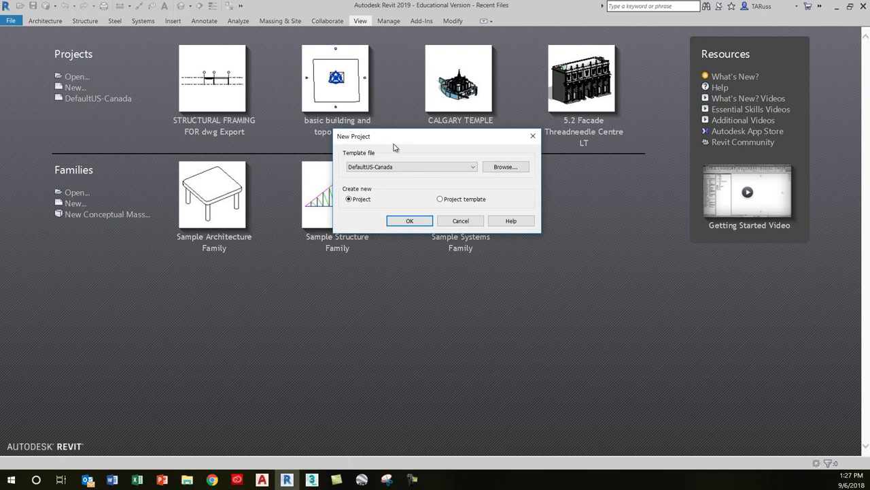
left_click(438, 168)
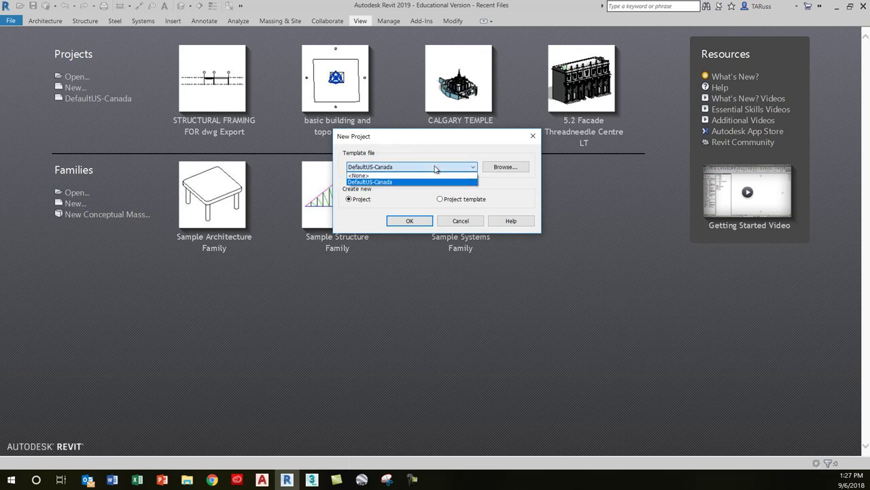
left_click(436, 169)
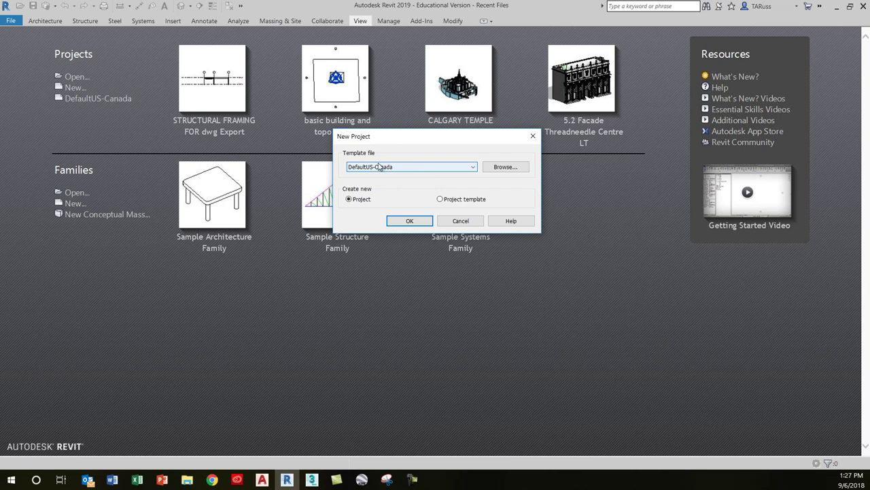
left_click(460, 220)
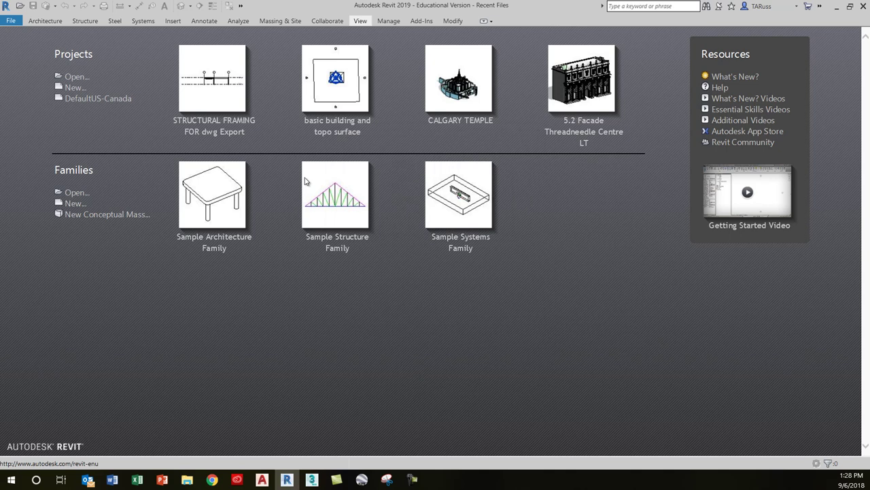
Open the Revit Options, move the dialog lower and show the File Locations page.
left_click(10, 22)
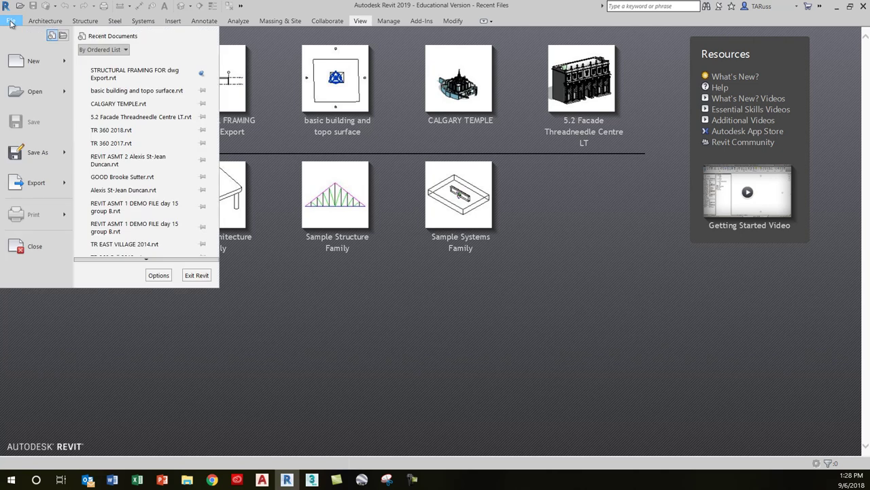
scroll(146, 248, "down", 2)
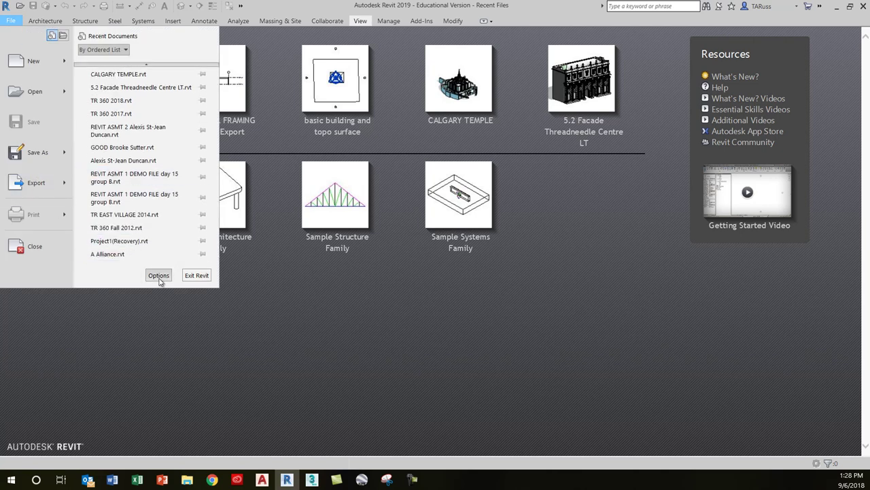
left_click(159, 277)
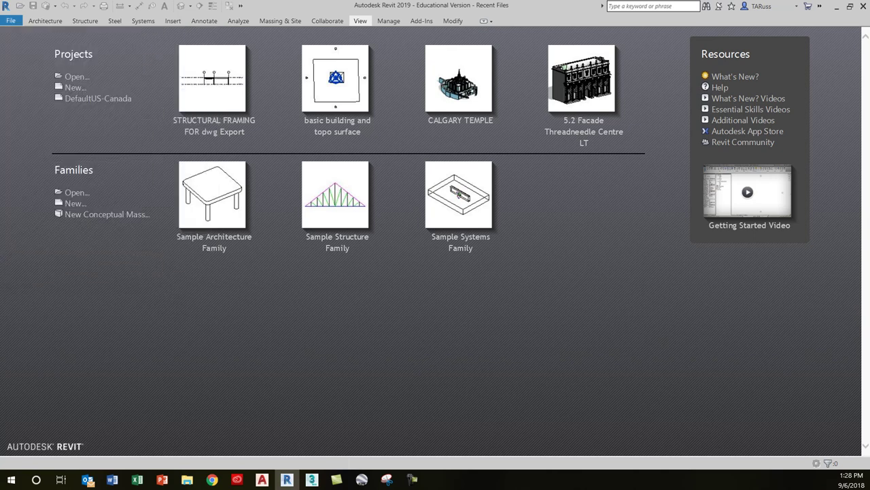
left_click_drag(437, 9, 419, 76)
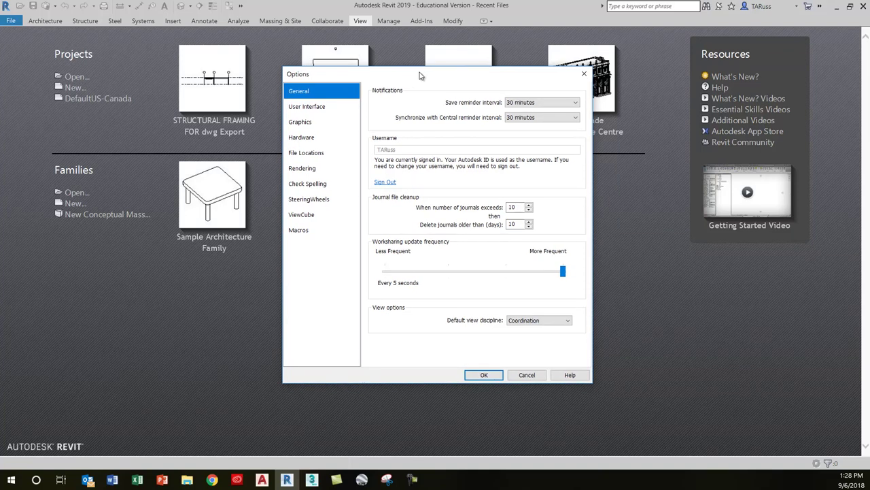
left_click(313, 154)
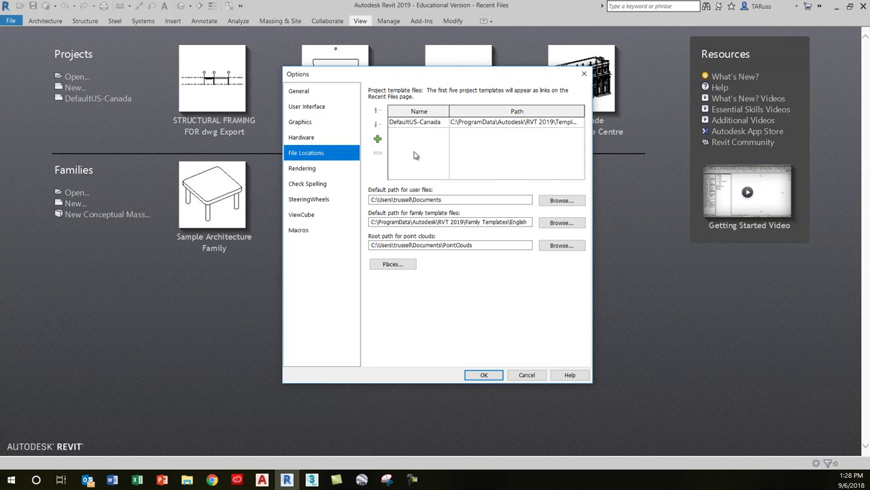
Start adding a project template and browse the Windows (C:) drive, selecting ProgramData.
left_click(378, 140)
left_click_drag(670, 40, 437, 109)
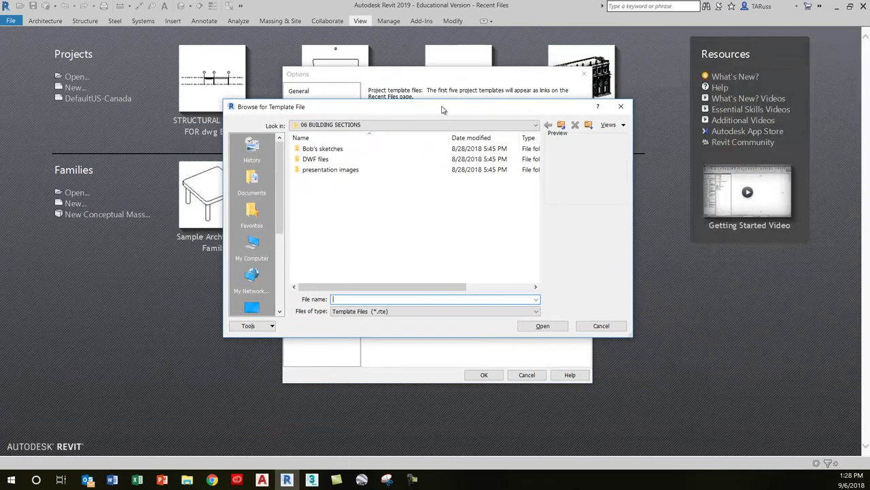
left_click(378, 126)
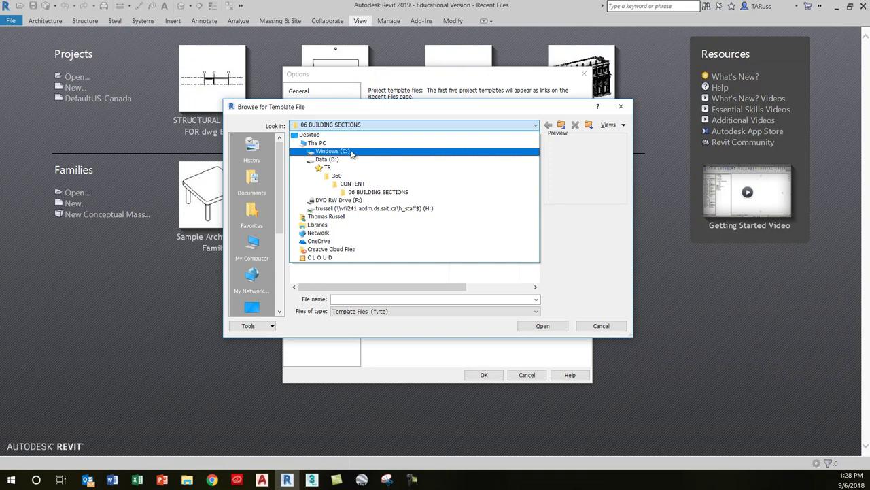
left_click(359, 152)
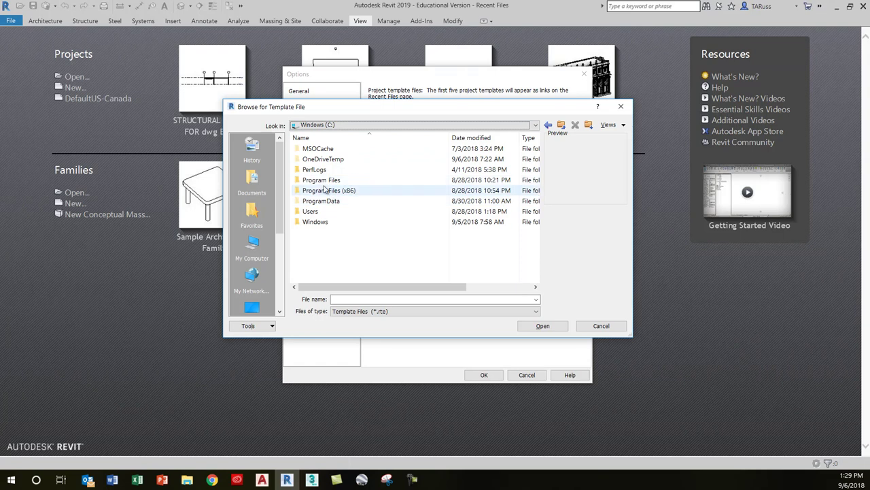
left_click(324, 204)
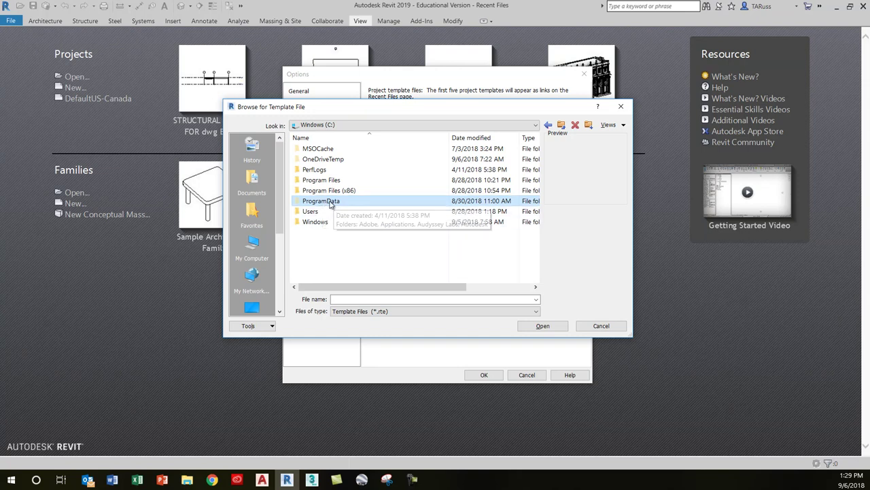
Browse to the ProgramData\Autodesk\RVT 2019\Templates\Canada folder.
double_click(321, 201)
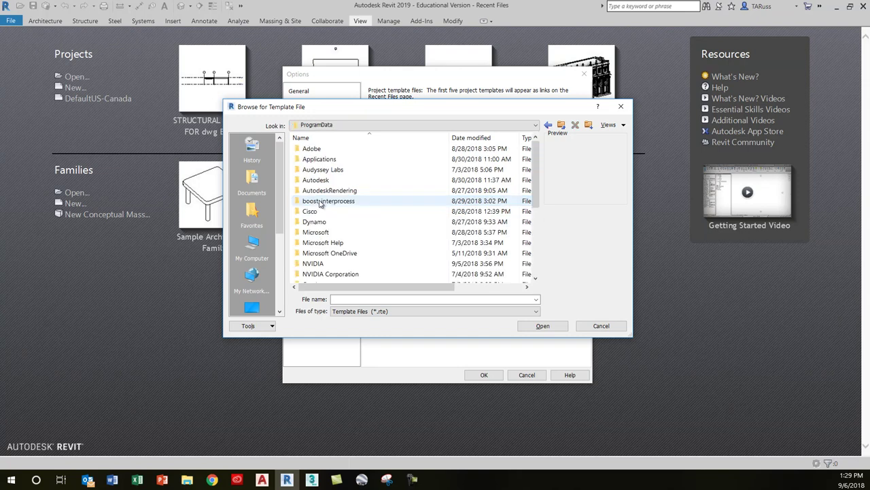
double_click(315, 181)
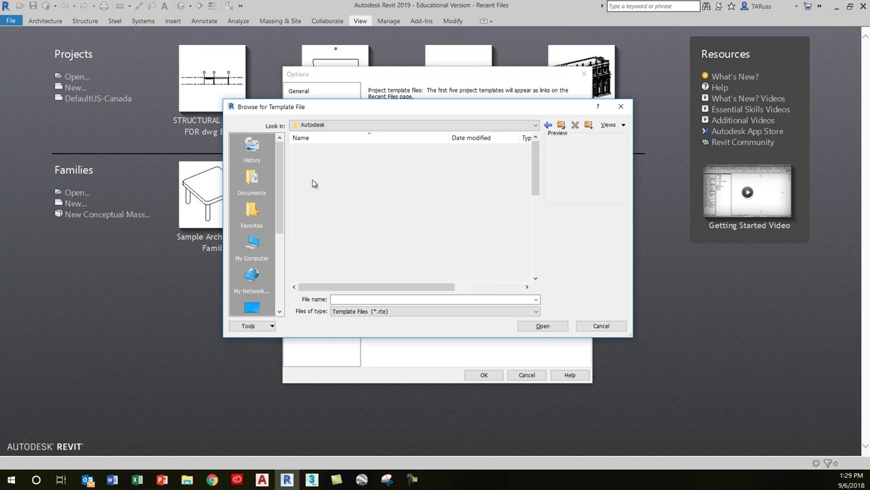
scroll(339, 216, "down", 10)
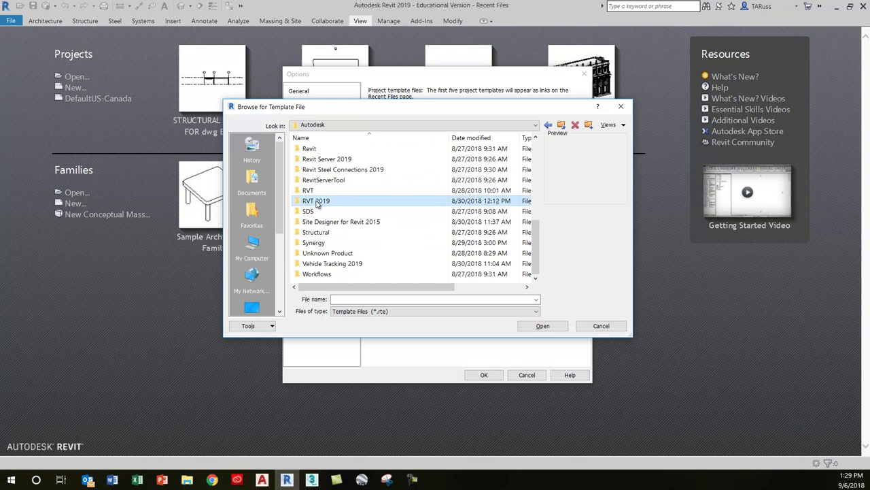
double_click(318, 202)
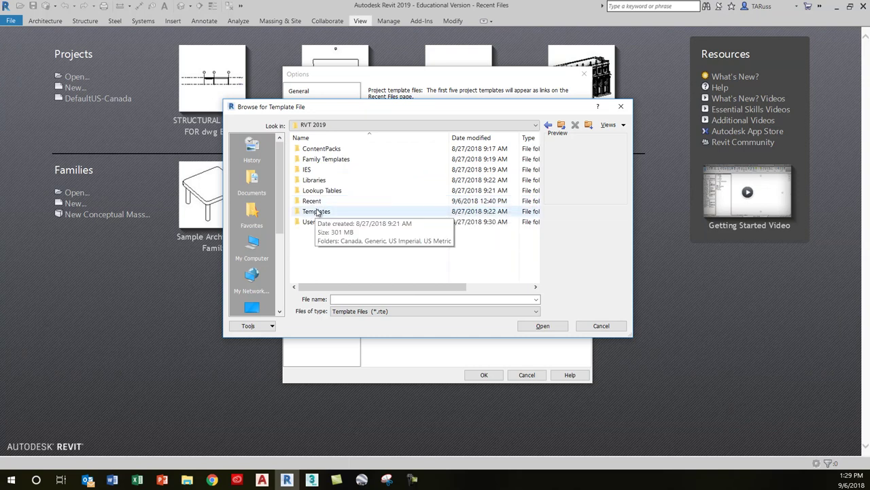
double_click(315, 213)
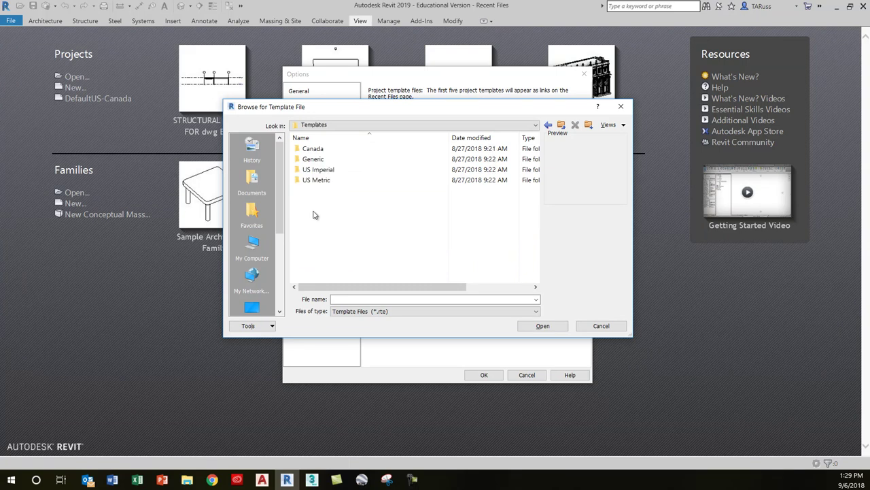
double_click(311, 150)
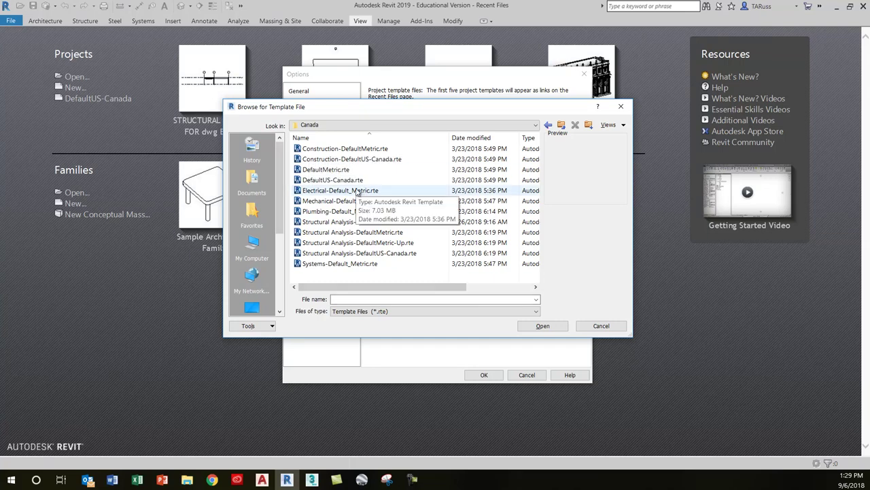
Select DefaultUS-Canada.rte, then cancel the browser and close Options unchanged.
left_click(318, 180)
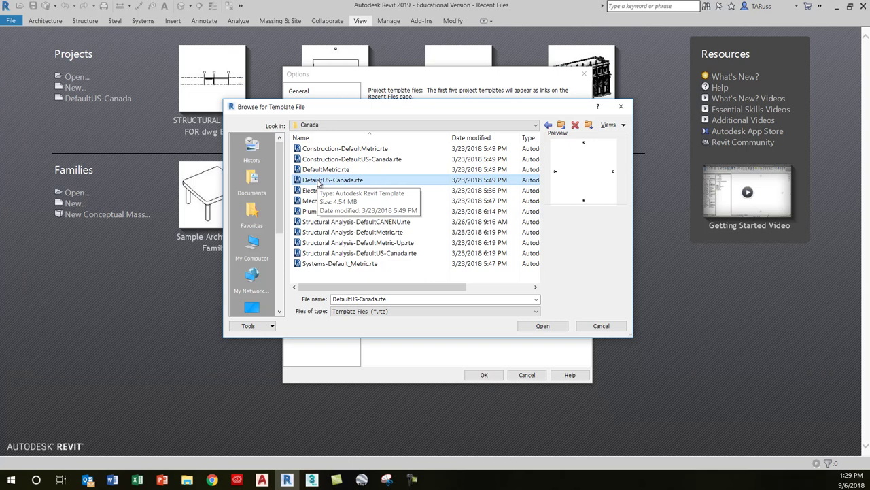
left_click(584, 328)
left_click(478, 376)
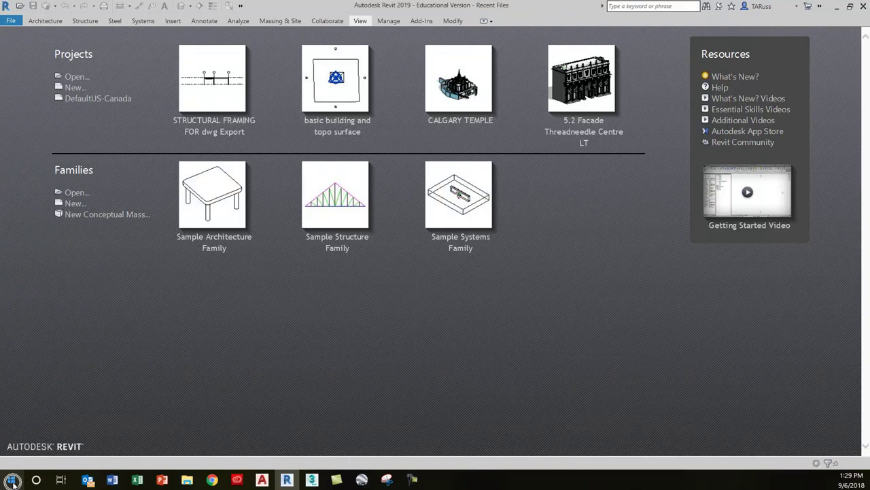
left_click(13, 482)
left_click(13, 483)
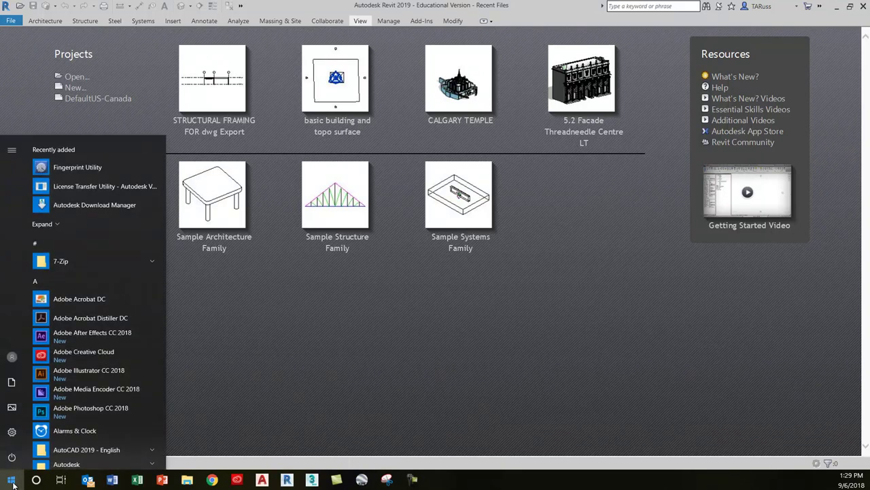
left_click(13, 483)
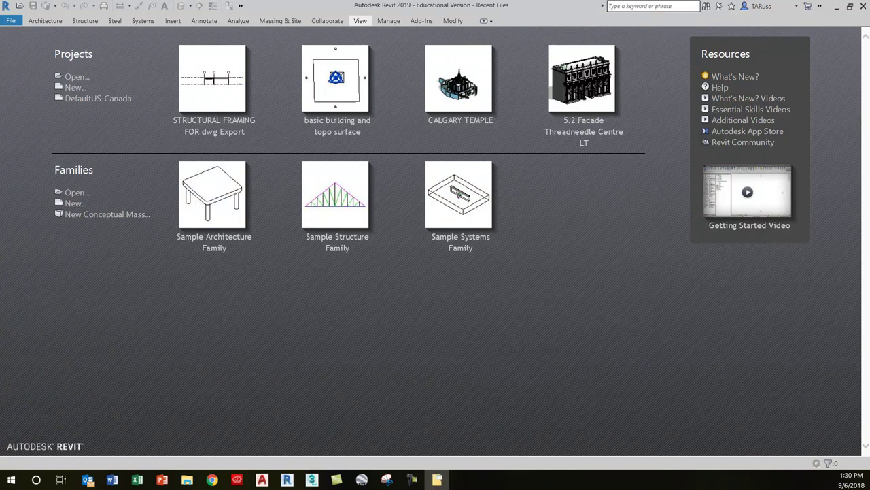
left_click_drag(272, 19, 469, 147)
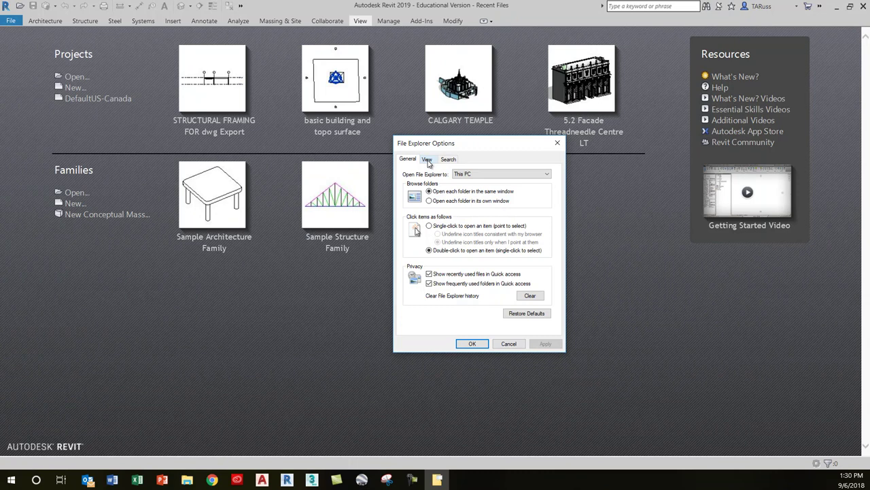
left_click(428, 160)
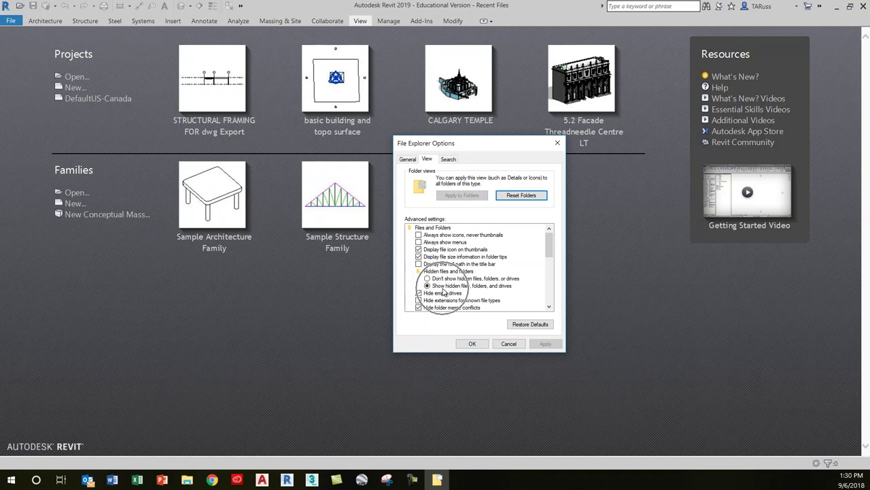
left_click(472, 343)
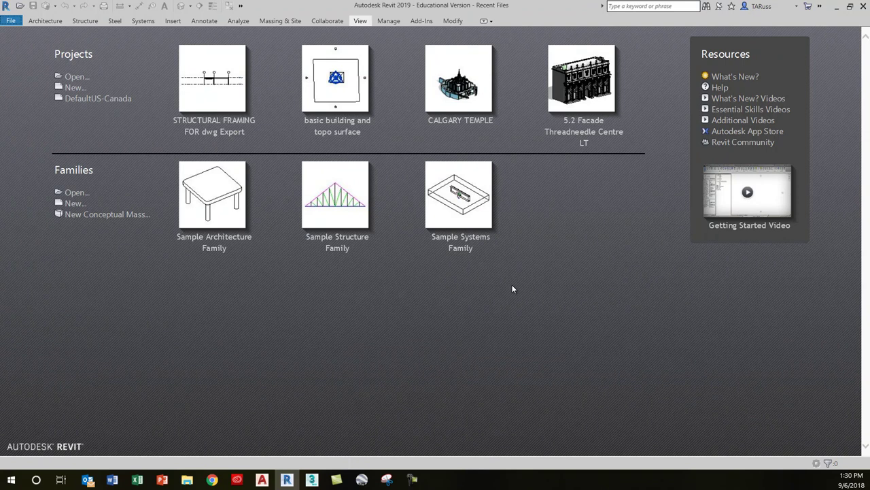
Open the Revit Options on the File Locations page.
left_click(11, 23)
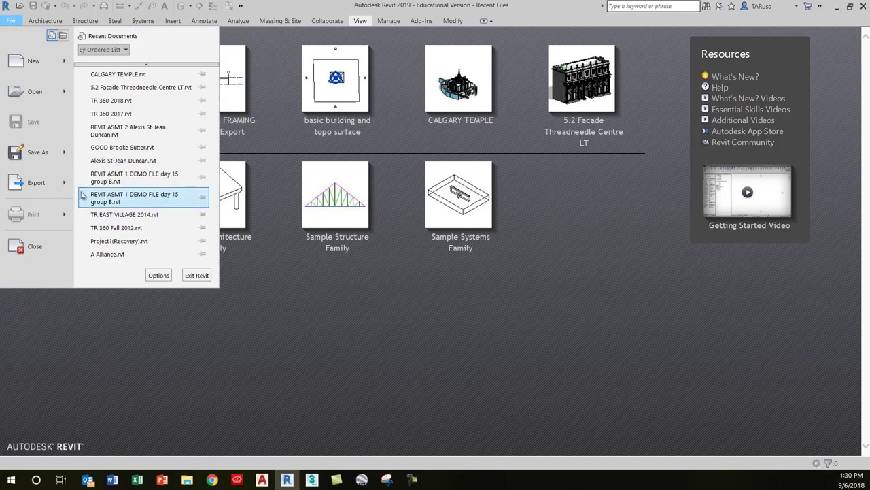
left_click(159, 275)
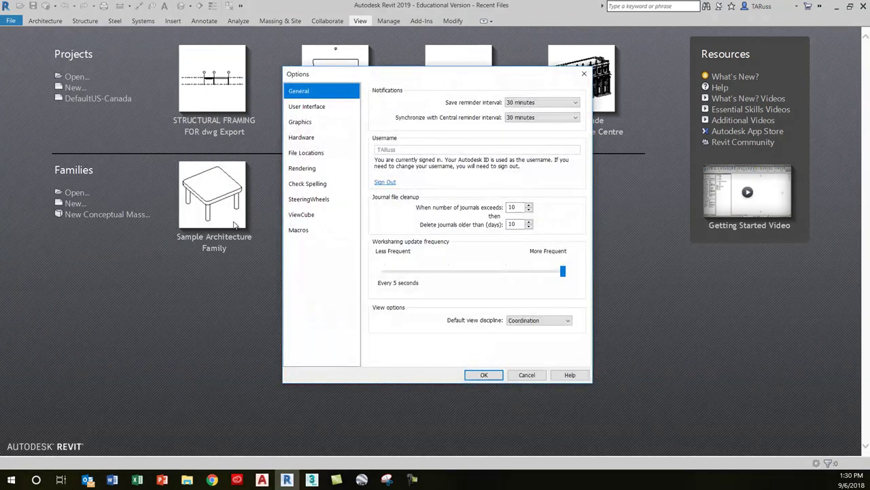
left_click(305, 154)
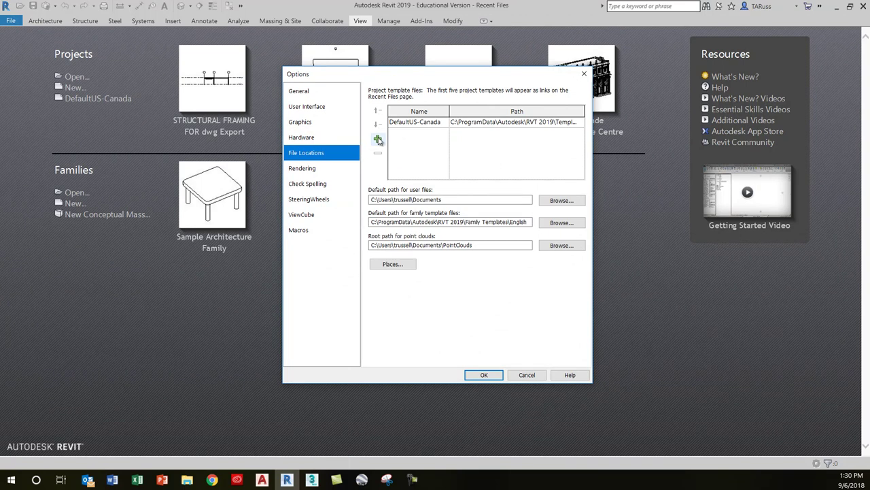
Add a project template, browsing to C:\ProgramData\Autodesk\RVT 2019\Templates\Canada.
left_click(378, 140)
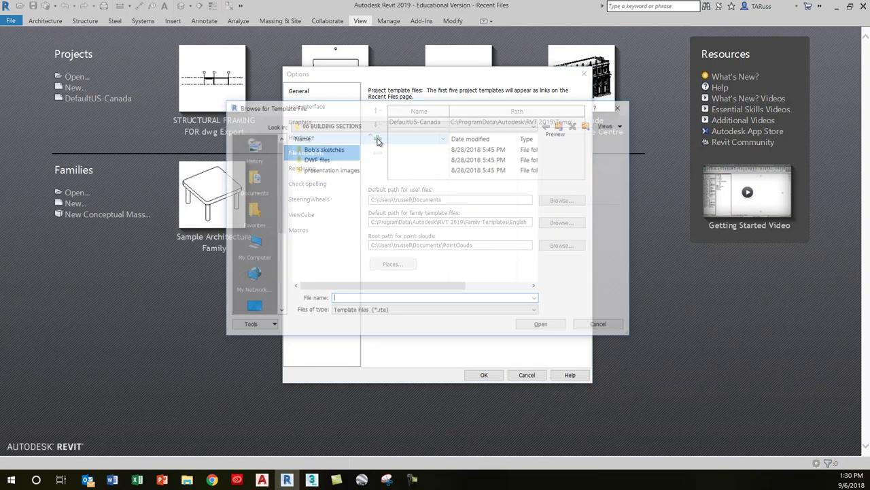
left_click(369, 125)
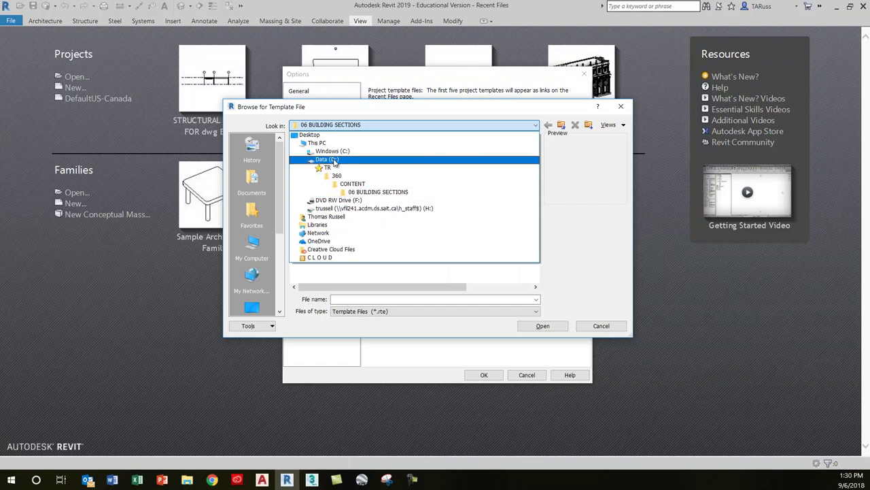
left_click(340, 152)
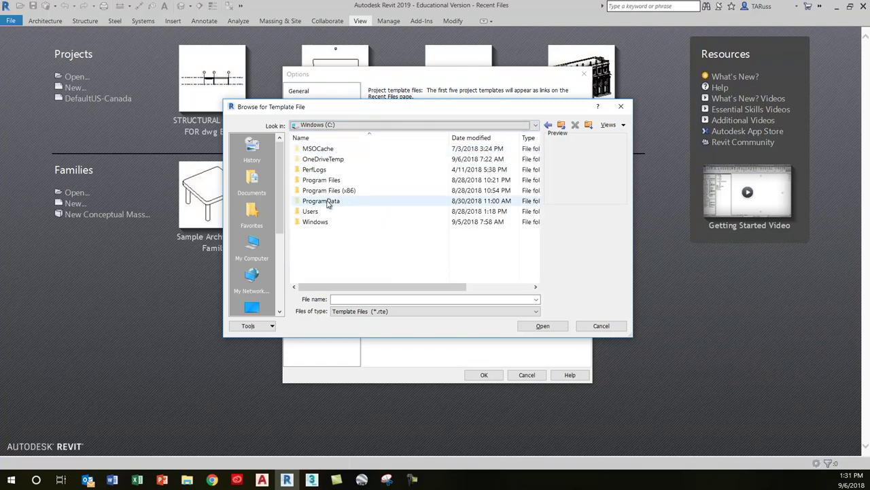
double_click(333, 204)
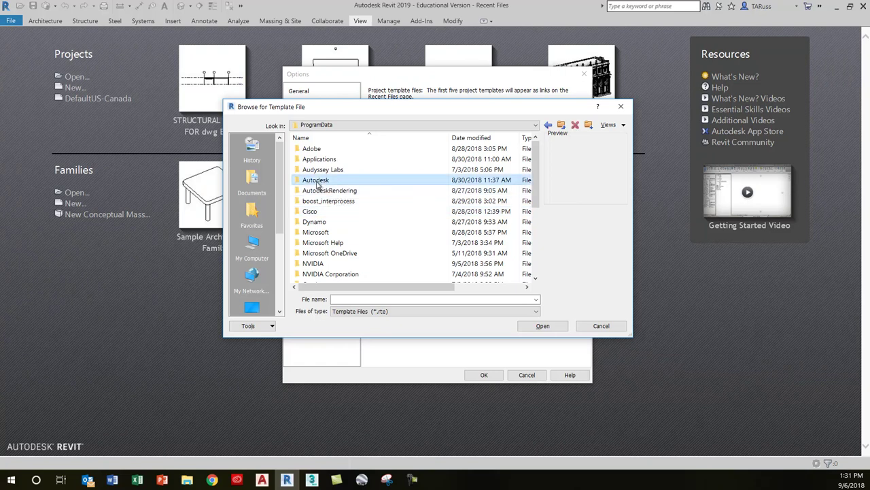
double_click(317, 180)
scroll(335, 210, "down", 6)
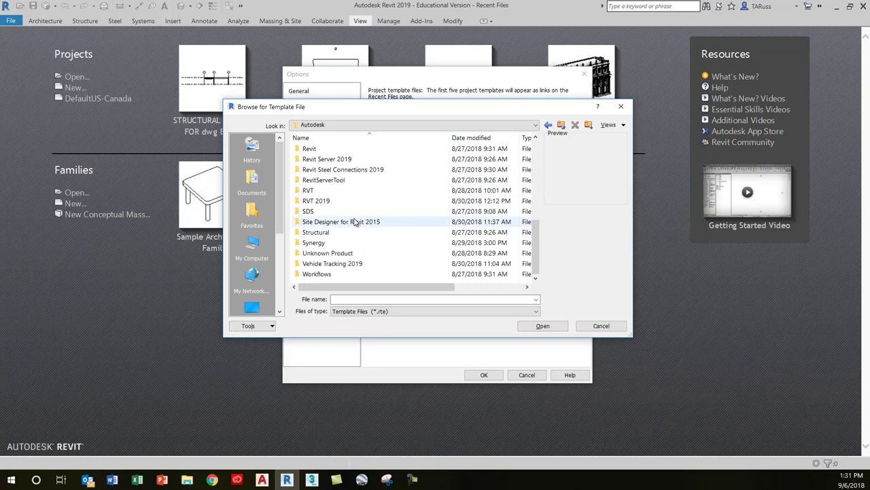
double_click(317, 201)
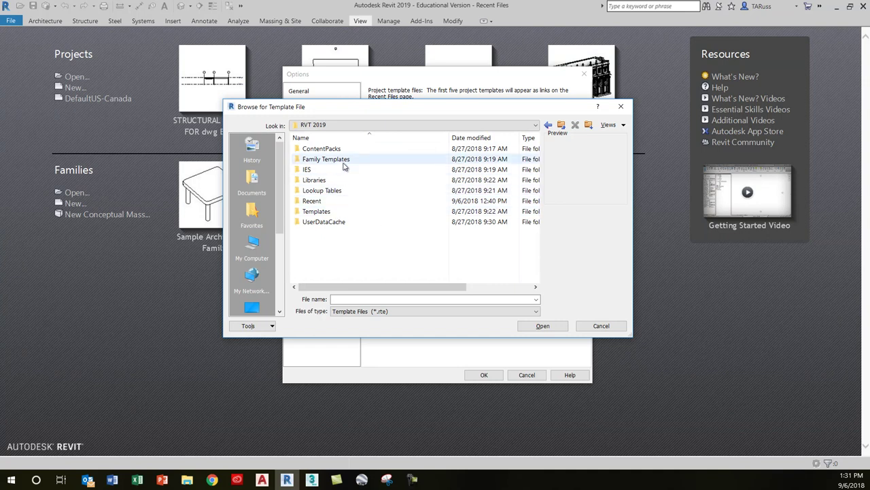
double_click(317, 211)
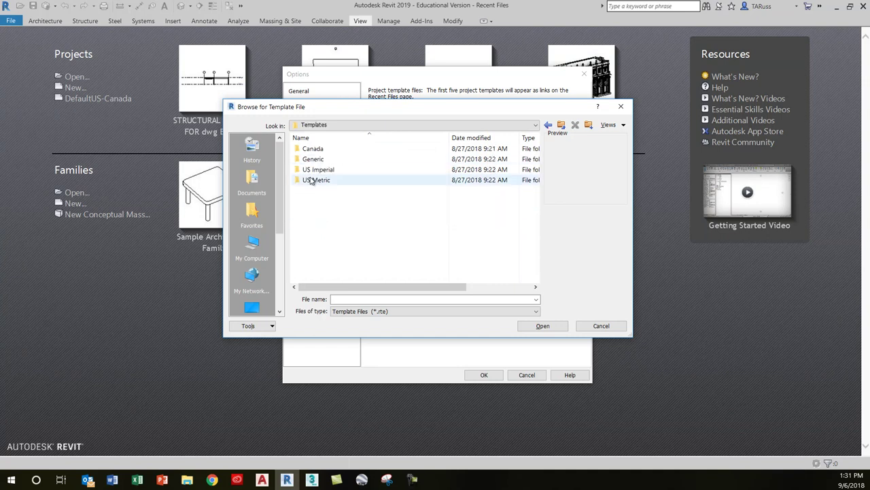
double_click(315, 149)
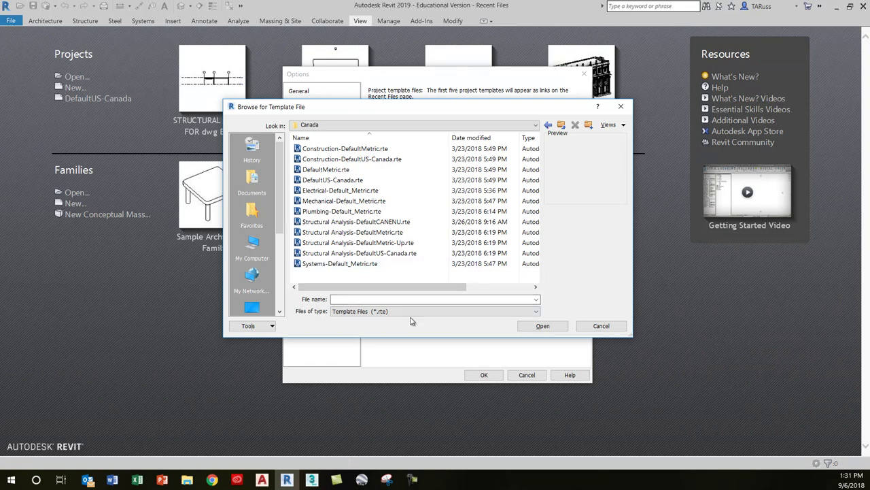
Cancel the template browser and verify DefaultUS-Canada is the only project template listed.
left_click(551, 326)
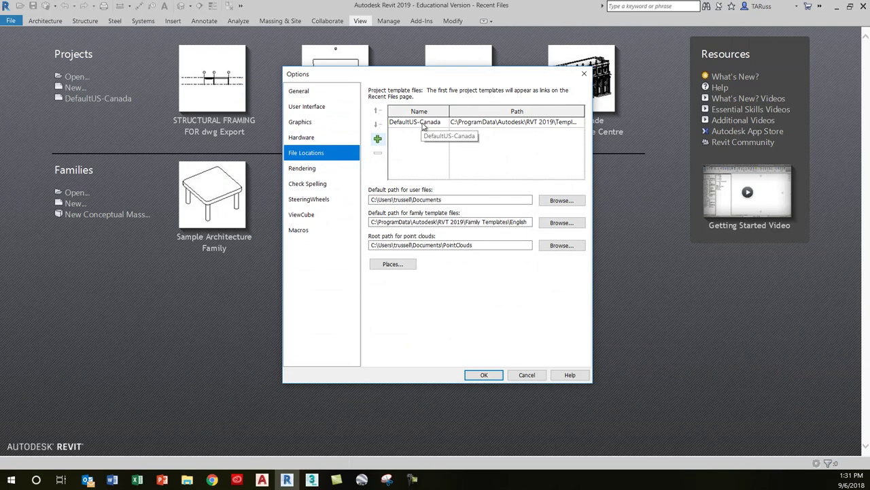
left_click(415, 135)
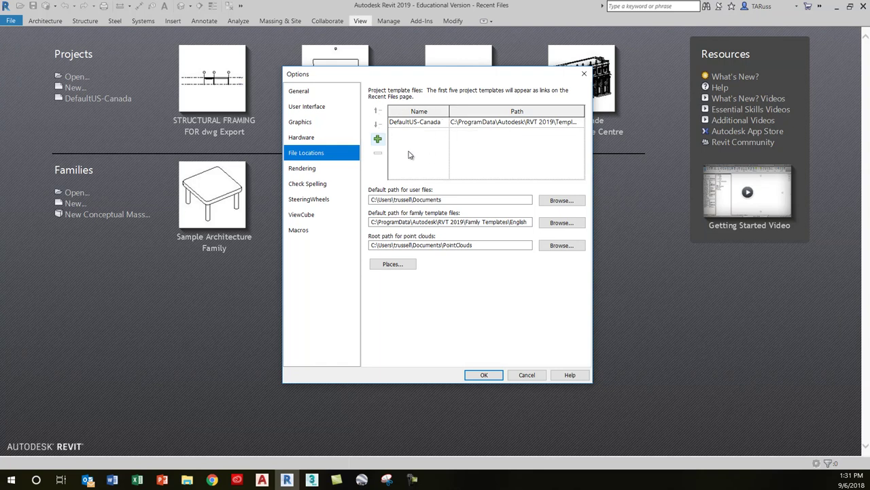
left_click(380, 156)
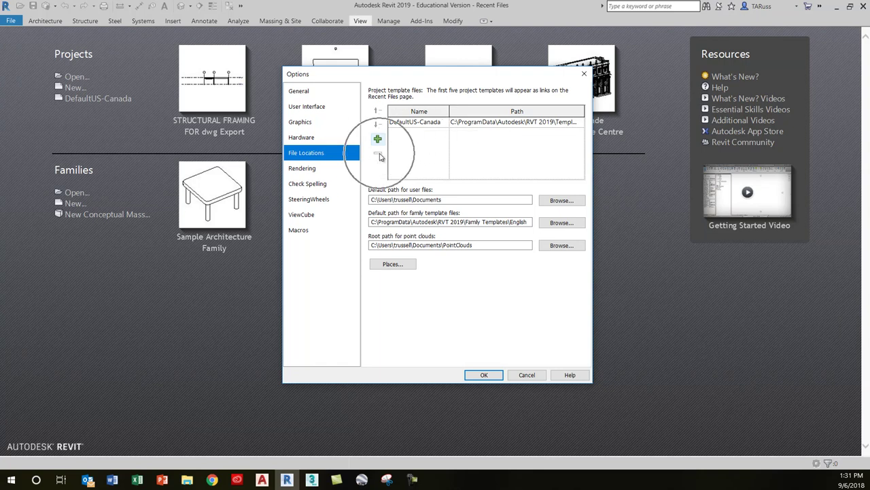
left_click(381, 156)
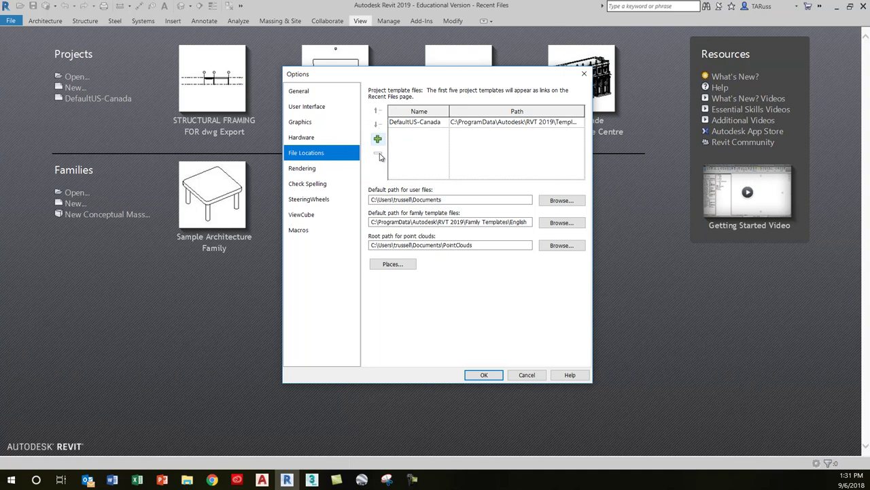
left_click(421, 123)
left_click(421, 124)
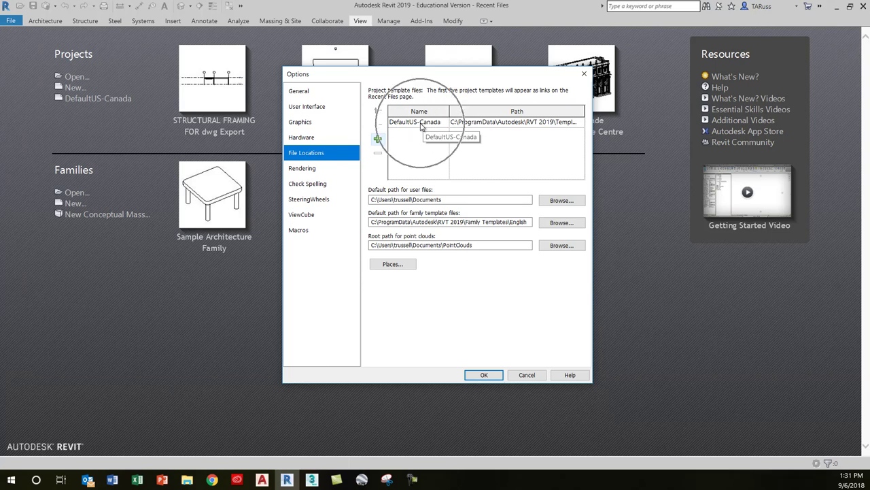
left_click(421, 125)
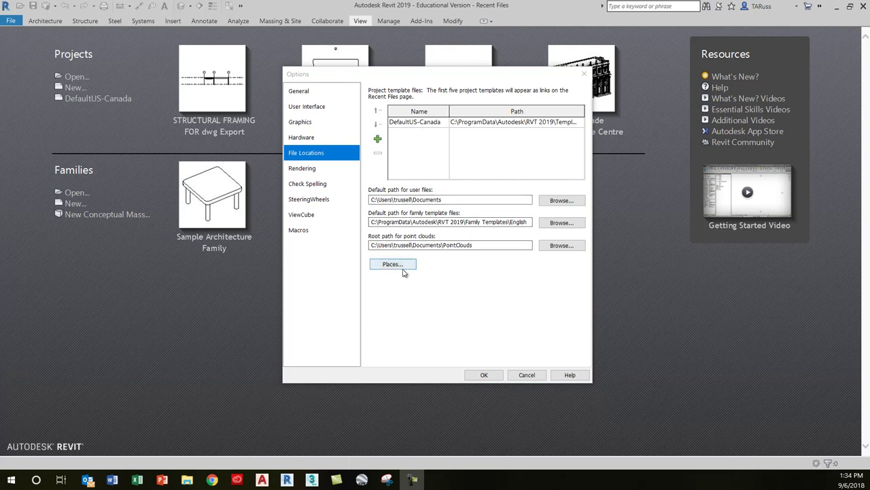
left_click(399, 267)
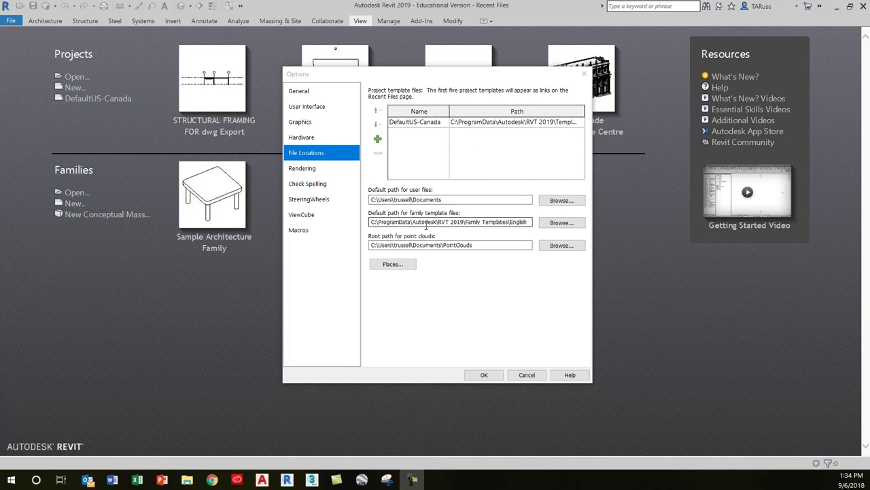
Open Places and check Metric Library and Metric Detail Library use the Libraries\Canada paths.
left_click(388, 266)
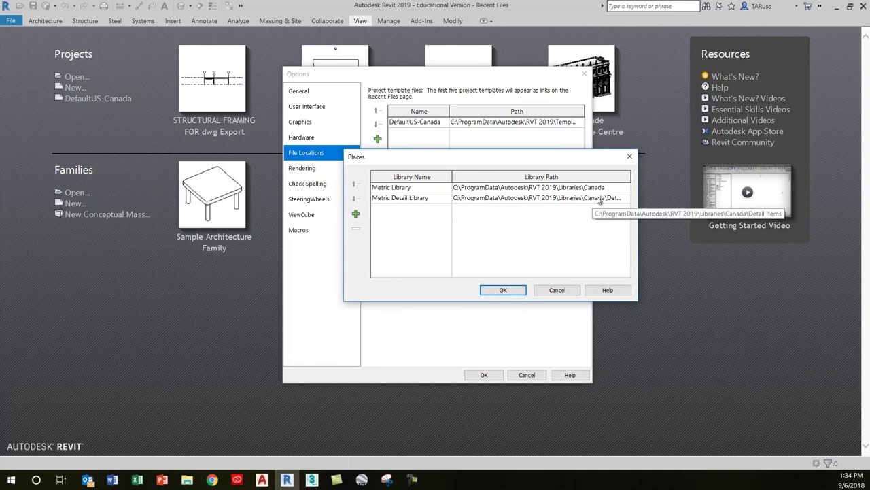
left_click(398, 190)
left_click(396, 203)
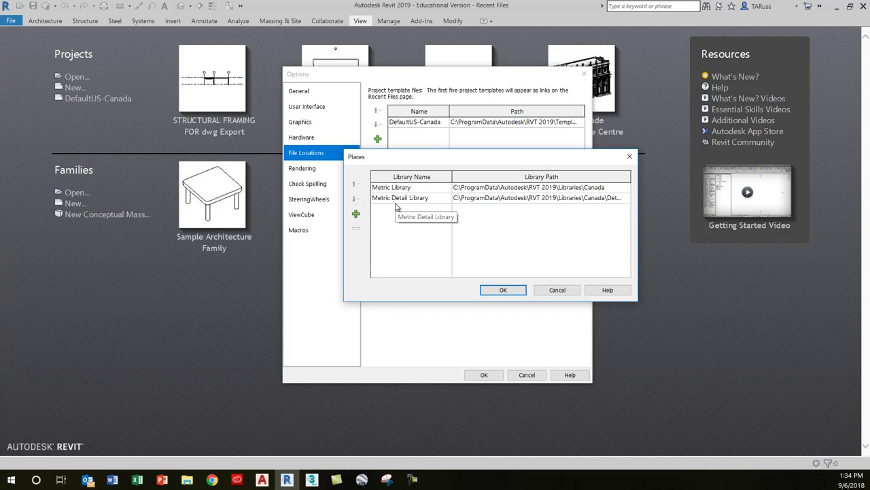